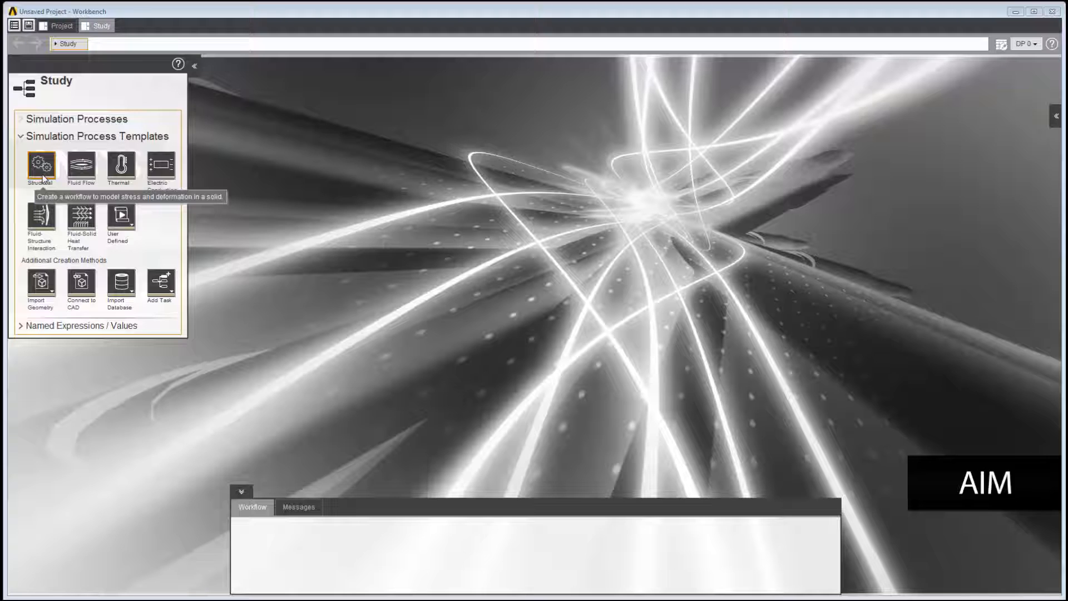
# - Create a static structural simulation process with full model editing capabilities, importing Aircraft Engine Lift Bracket.stp as existing geometry
pyautogui.click(42, 178)
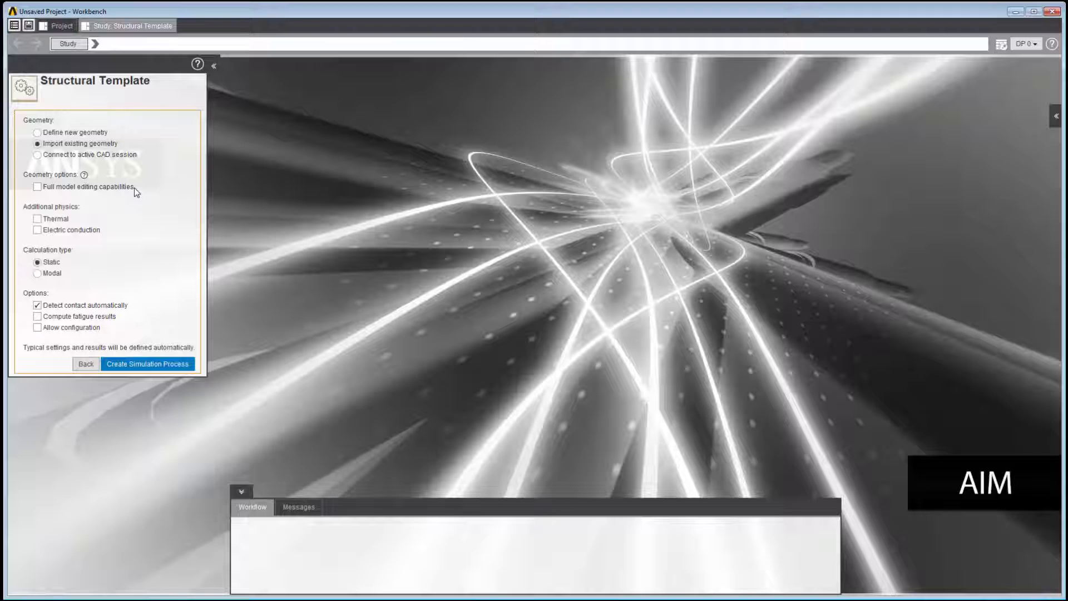
pyautogui.click(39, 188)
pyautogui.click(165, 366)
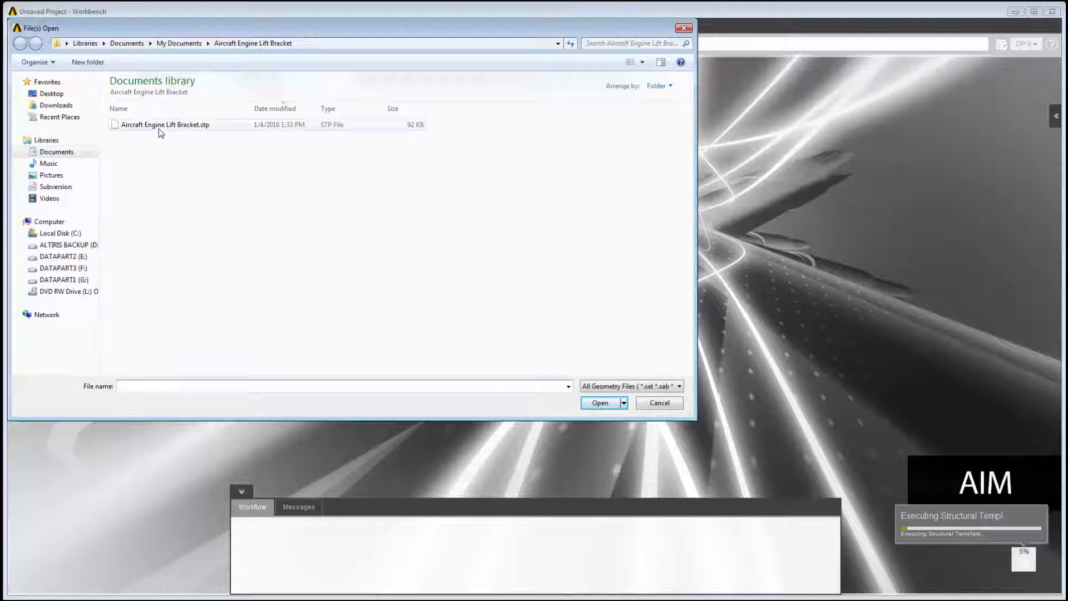
pyautogui.click(159, 128)
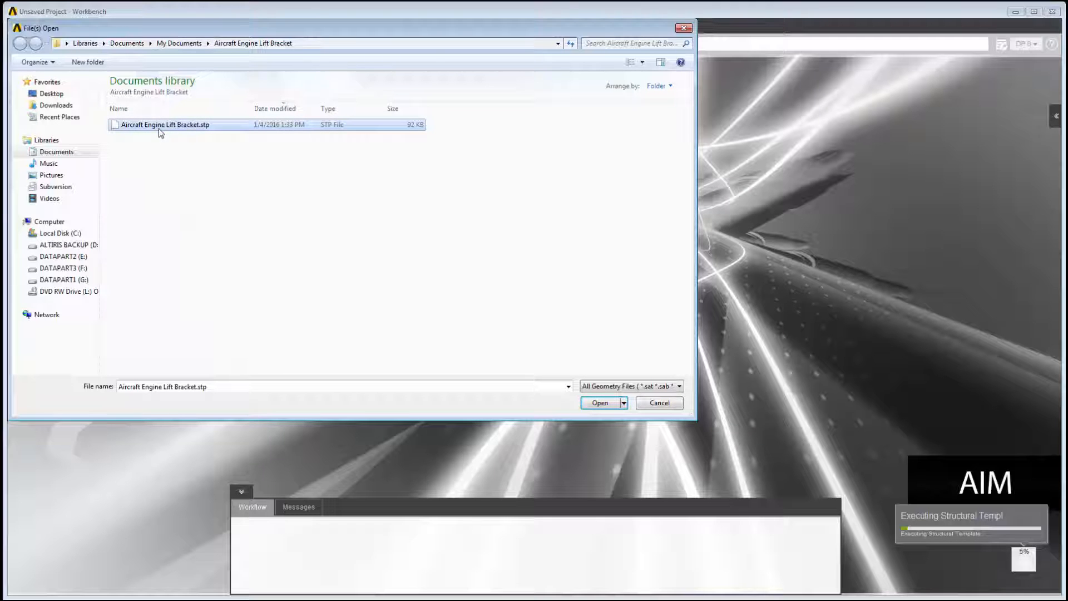
pyautogui.click(599, 402)
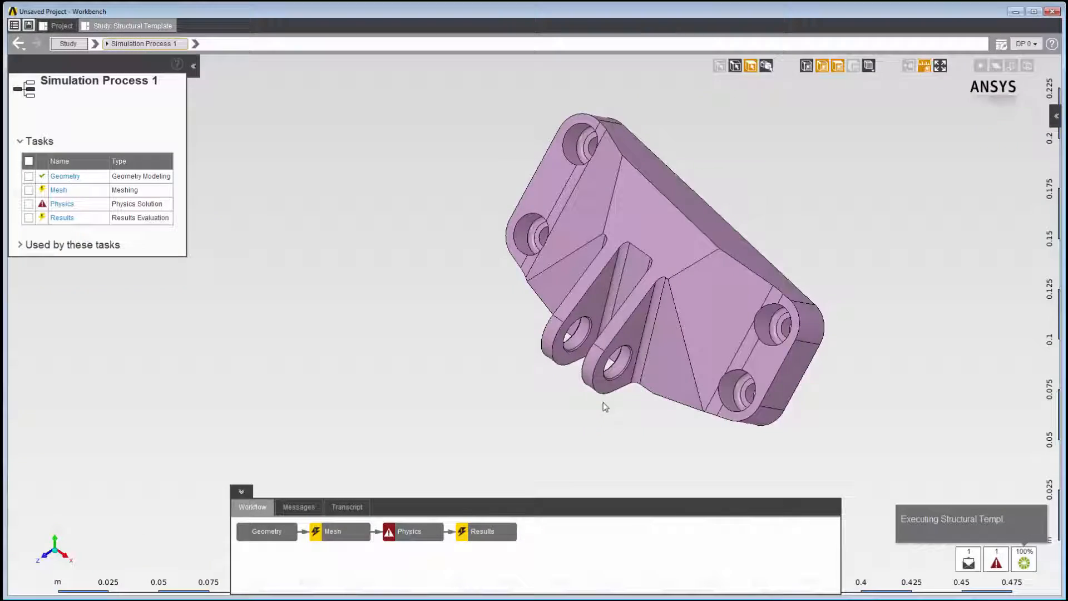
# - Generate the bracket's mesh by updating the Mesh task in the workflow with its predefined settings
pyautogui.keyDown('shift'); pyautogui.moveTo(600, 407); pyautogui.dragTo(585, 464, button='middle'); pyautogui.keyUp('shift')
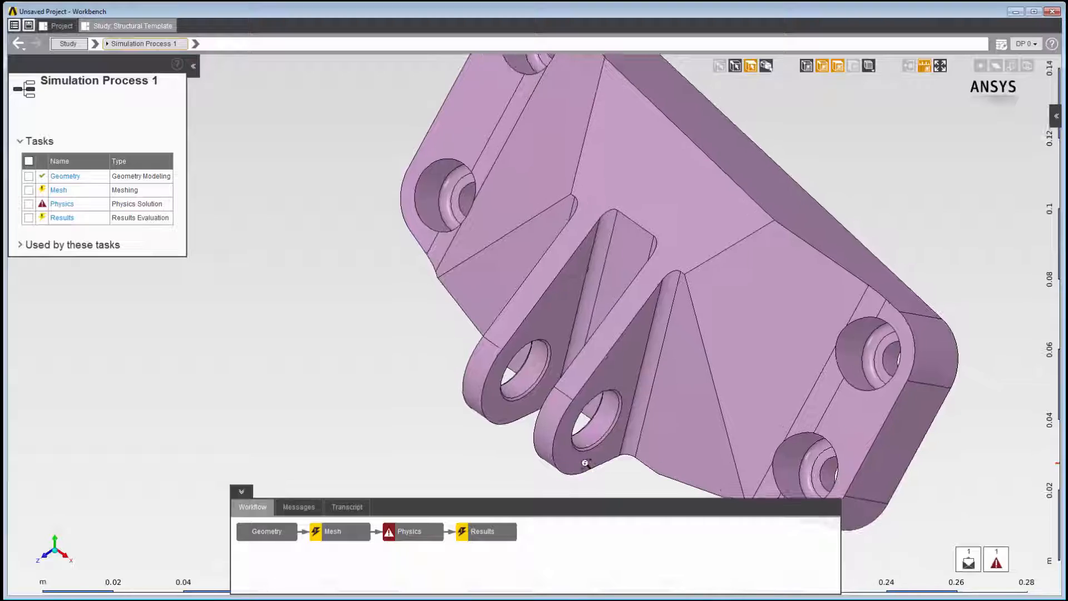
pyautogui.moveTo(1025, 243); pyautogui.dragTo(258, 371, button='middle')
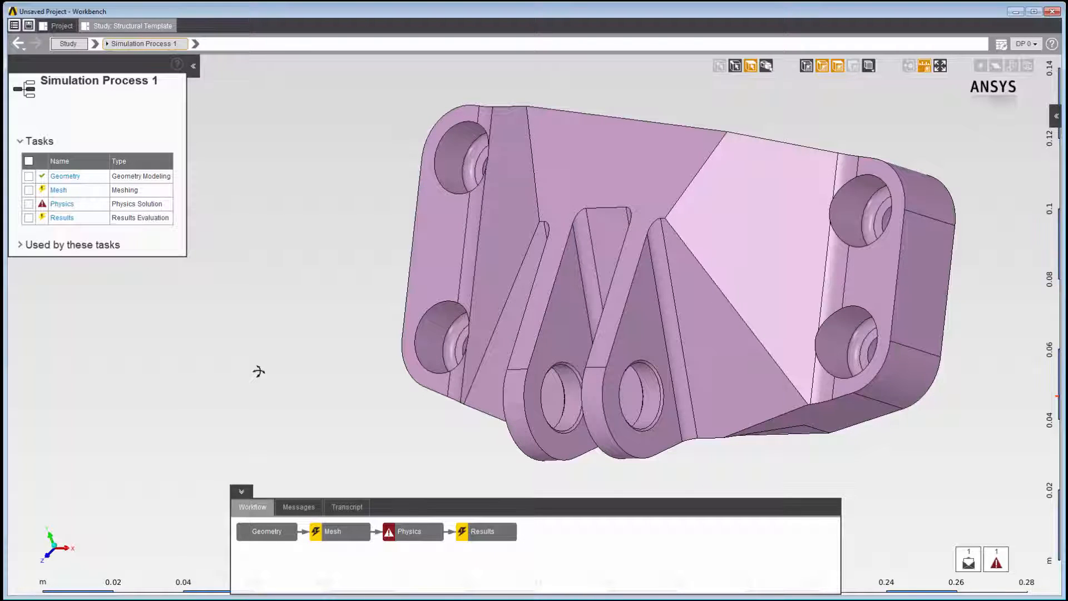
pyautogui.moveTo(259, 371); pyautogui.dragTo(258, 370, button='middle')
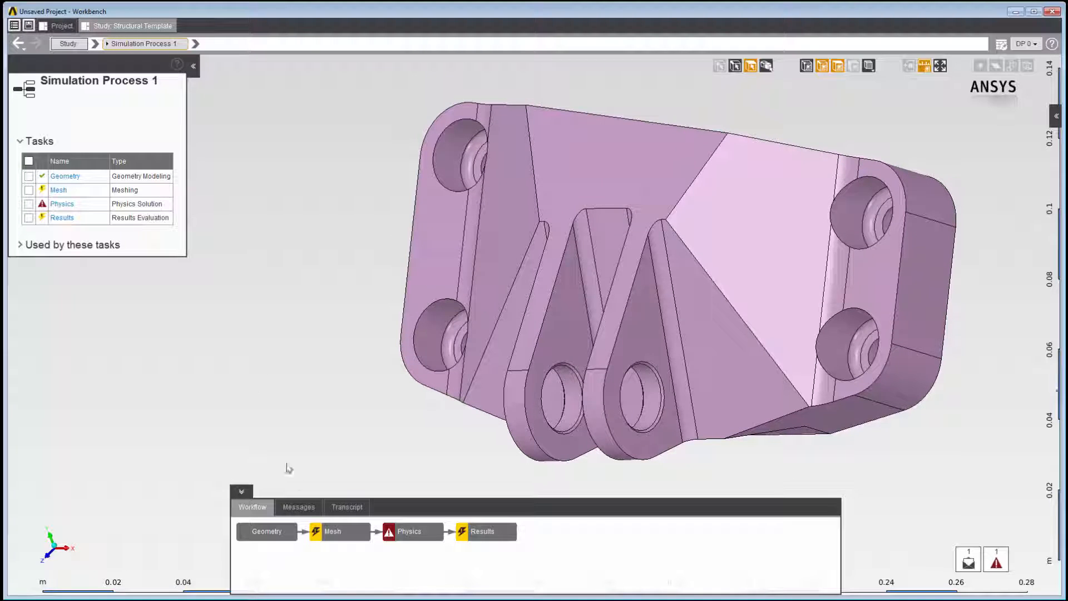
pyautogui.click(342, 533)
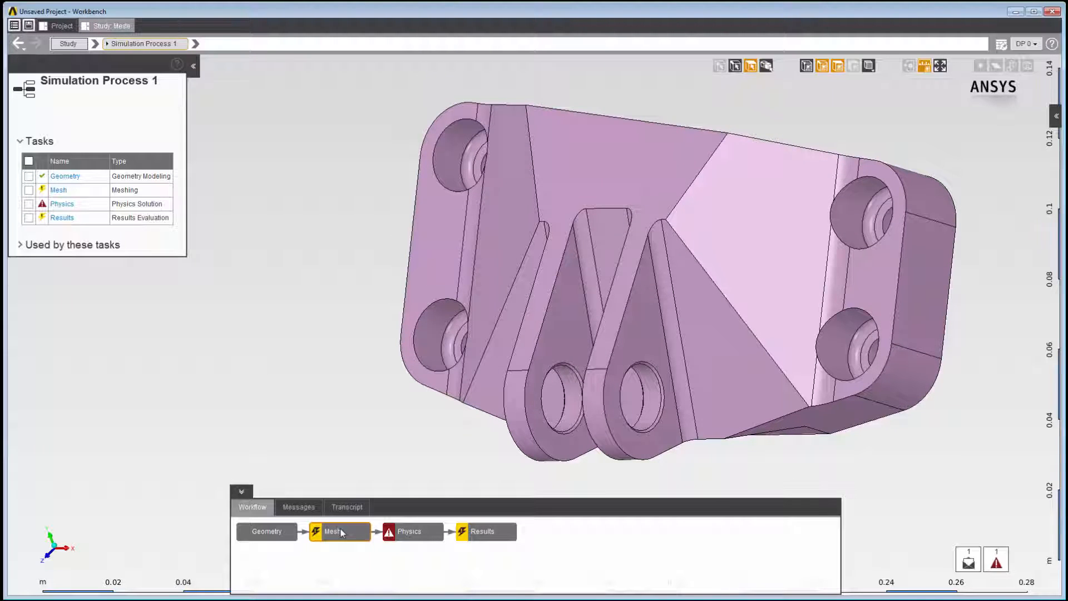
pyautogui.rightClick(342, 533)
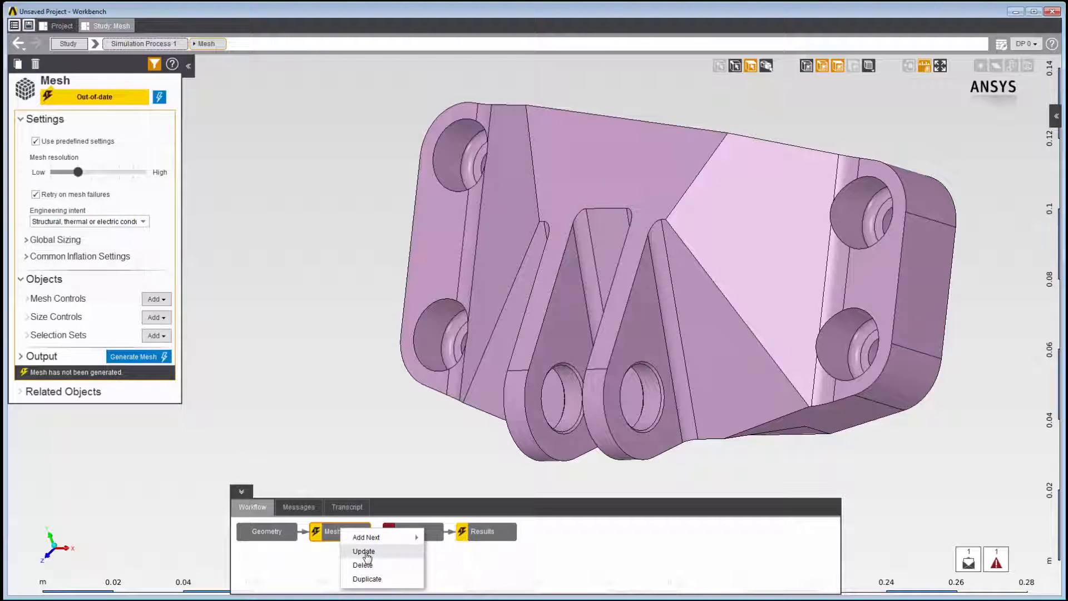
pyautogui.click(365, 552)
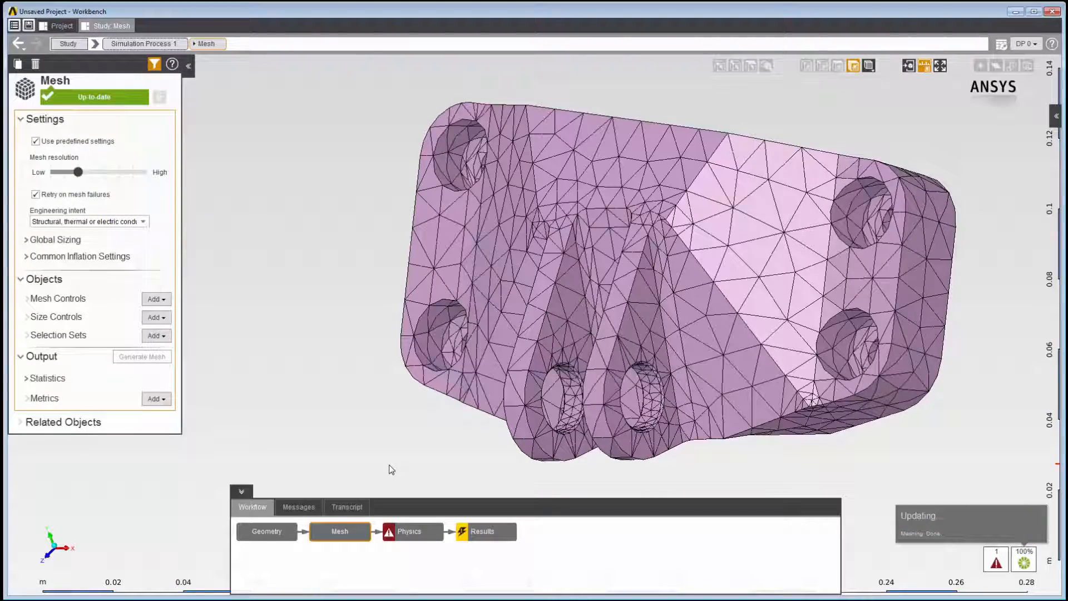
pyautogui.moveTo(445, 427); pyautogui.dragTo(429, 449, button='middle')
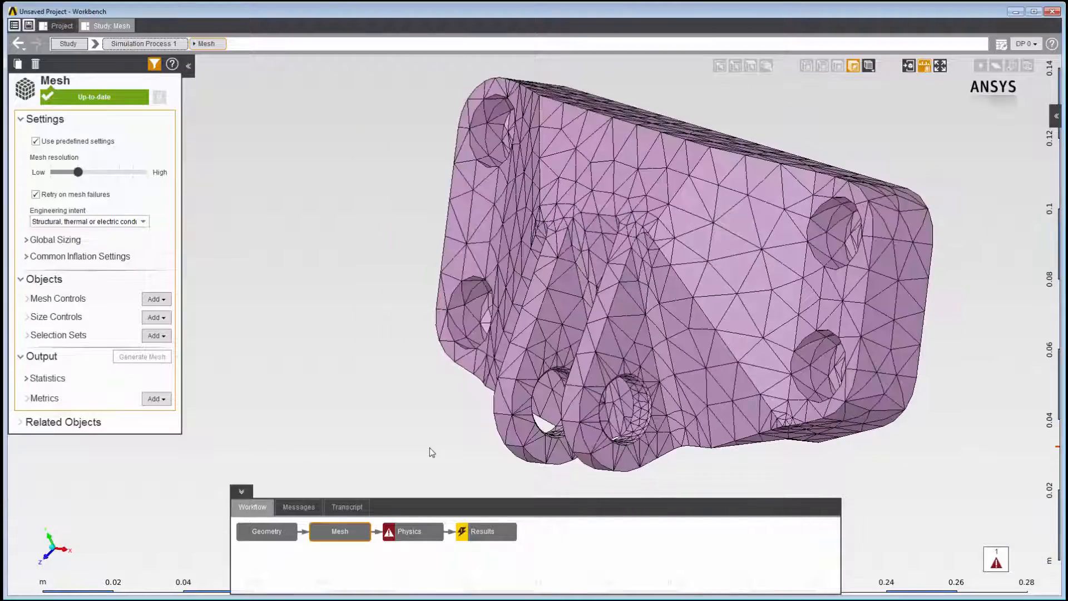
# - Open the bracket geometry for editing from the workflow's Geometry task
pyautogui.click(264, 531)
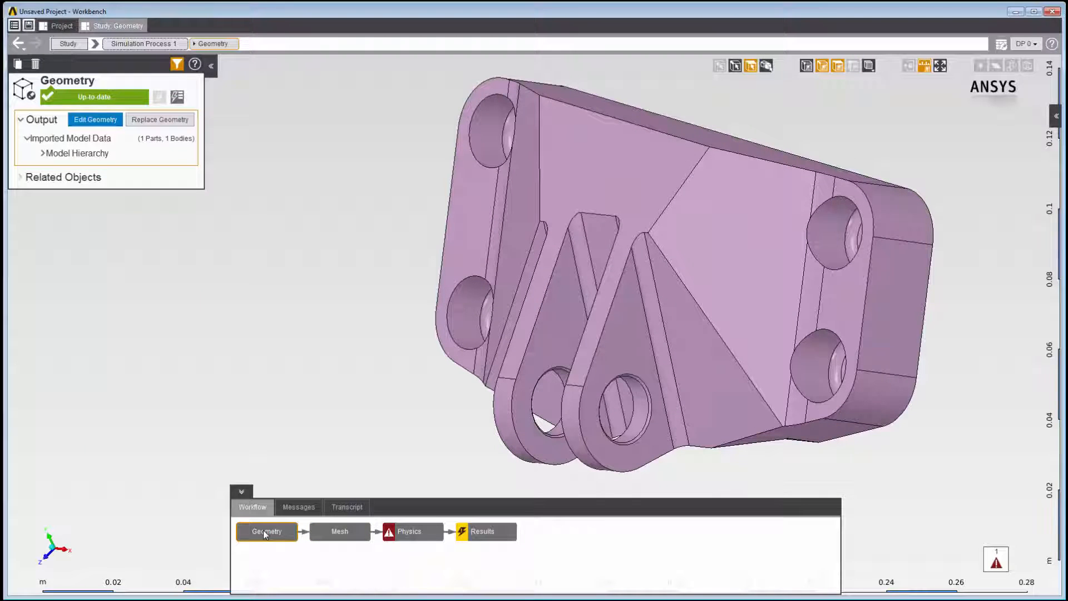
pyautogui.rightClick(264, 532)
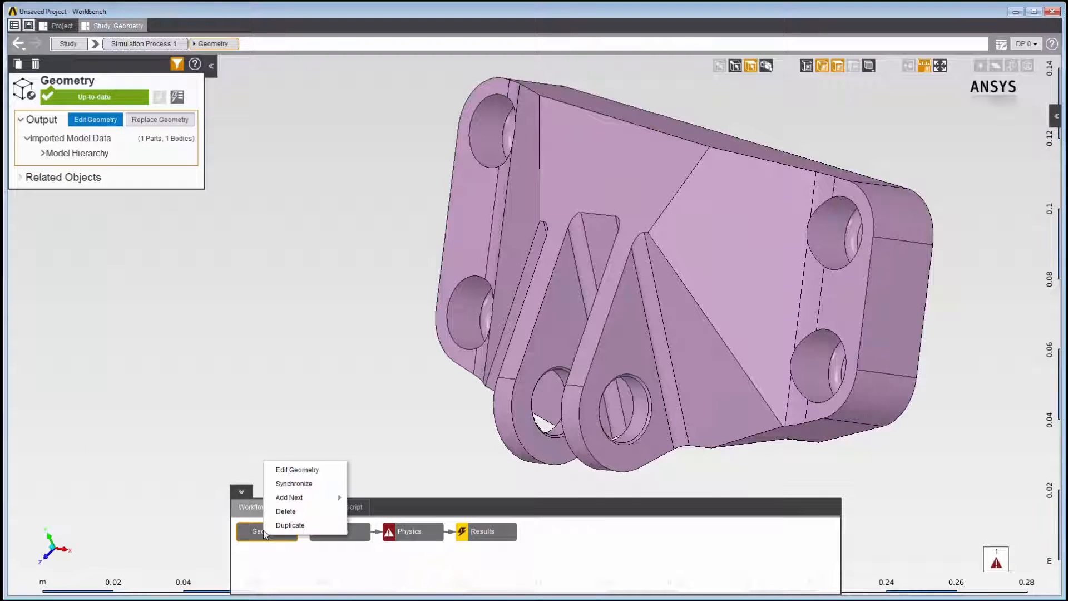
pyautogui.click(304, 472)
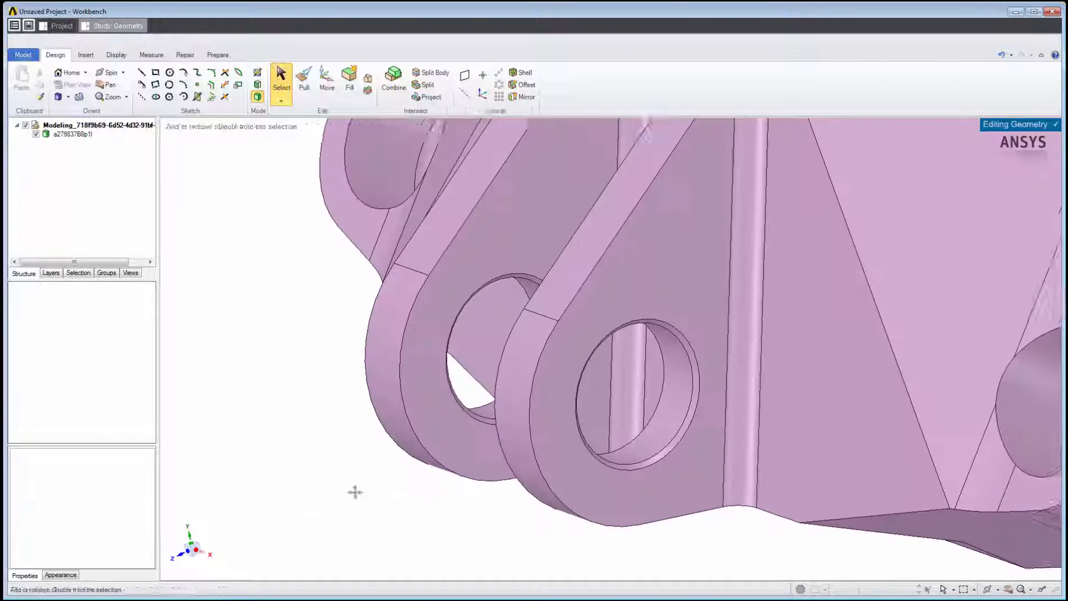
# - Select all six faces of the two lug holes, including the chamfers on both sides of each hole
pyautogui.moveTo(355, 491); pyautogui.dragTo(346, 494, button='middle')
pyautogui.click(584, 463)
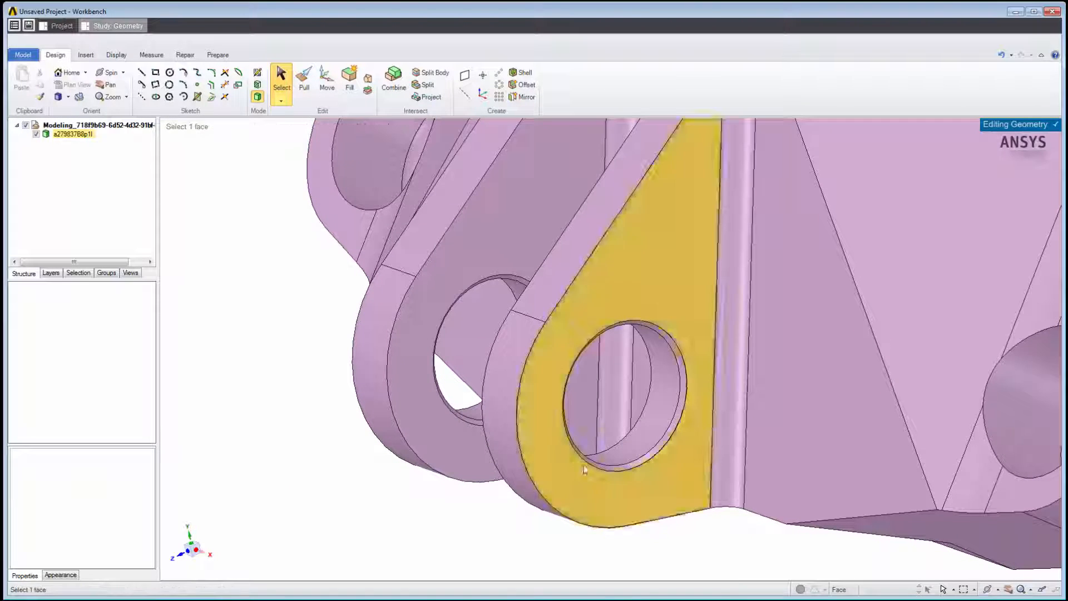
pyautogui.click(591, 462)
pyautogui.keyDown('ctrl'); pyautogui.click(646, 447); pyautogui.keyUp('ctrl')
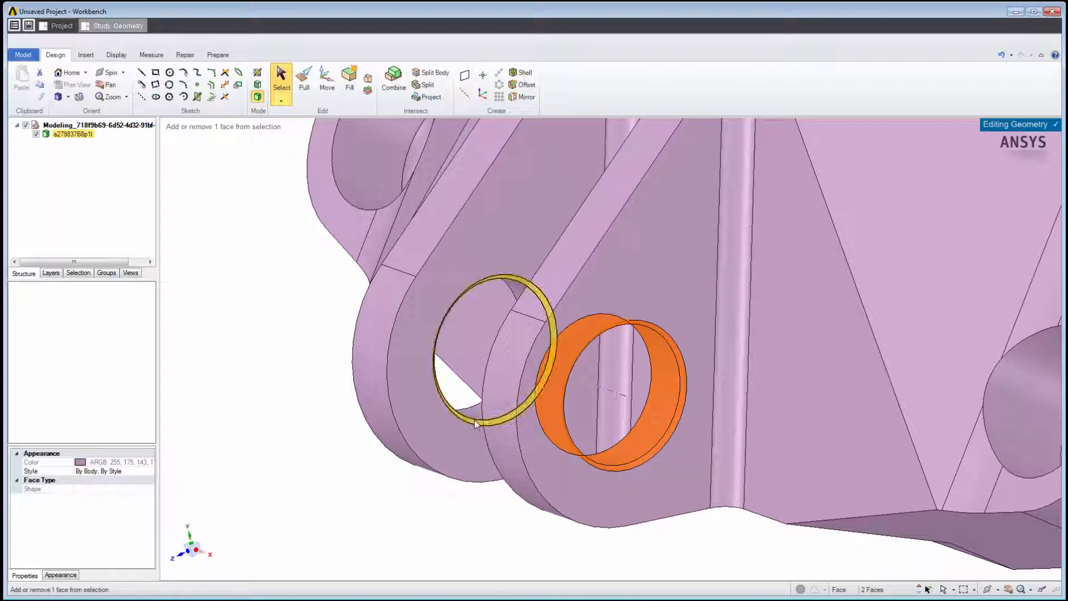
pyautogui.keyDown('ctrl'); pyautogui.click(475, 417); pyautogui.keyUp('ctrl')
pyautogui.moveTo(310, 443); pyautogui.dragTo(314, 522, button='middle')
pyautogui.keyDown('ctrl'); pyautogui.click(634, 444); pyautogui.keyUp('ctrl')
pyautogui.keyDown('ctrl'); pyautogui.click(806, 494); pyautogui.keyUp('ctrl')
pyautogui.keyDown('ctrl'); pyautogui.moveTo(383, 501); pyautogui.dragTo(302, 538, button='middle'); pyautogui.keyUp('ctrl')
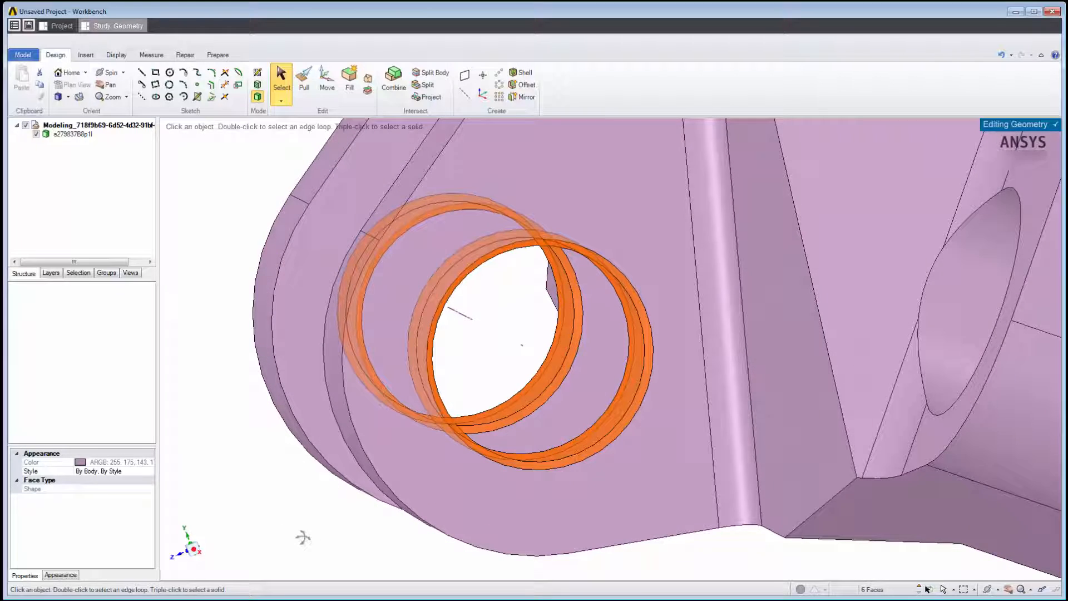
# - Move the selected lug hole faces 3 mm toward the outer end of the lugs
pyautogui.click(324, 91)
pyautogui.moveTo(466, 328); pyautogui.dragTo(445, 305, button='middle')
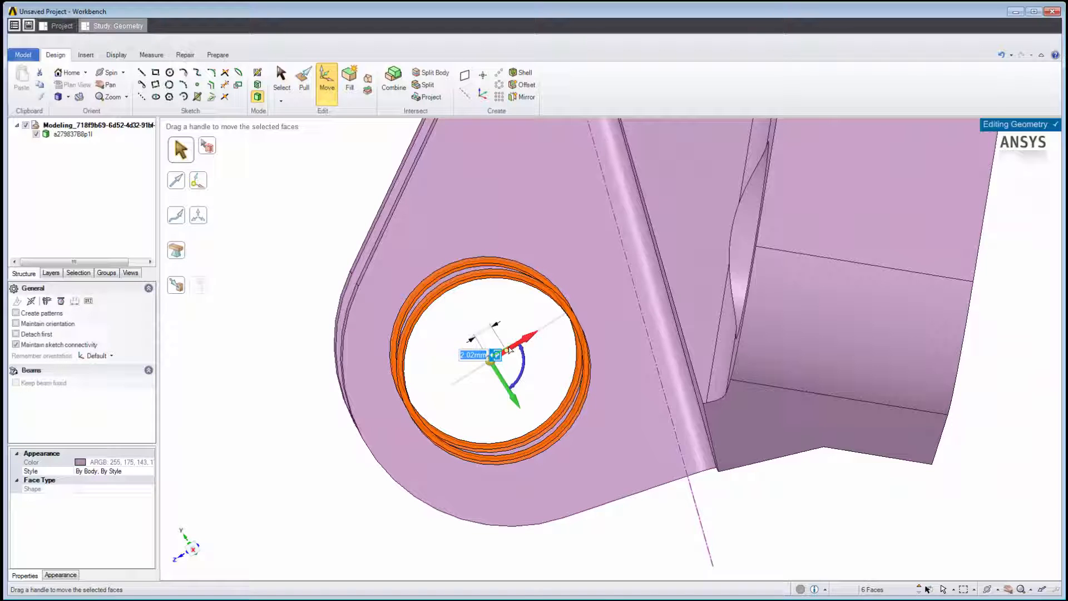
pyautogui.moveTo(509, 350)
pyautogui.mouseDown()
pyautogui.moveTo(529, 337)
pyautogui.moveTo(497, 349)
pyautogui.mouseUp()
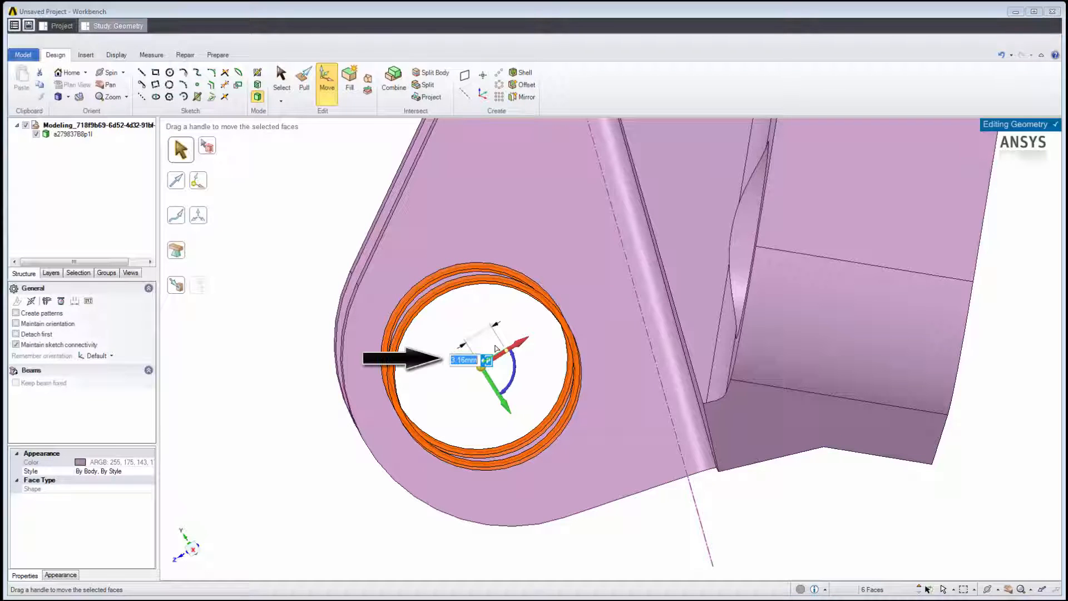
pyautogui.write('3')
pyautogui.press('Return')
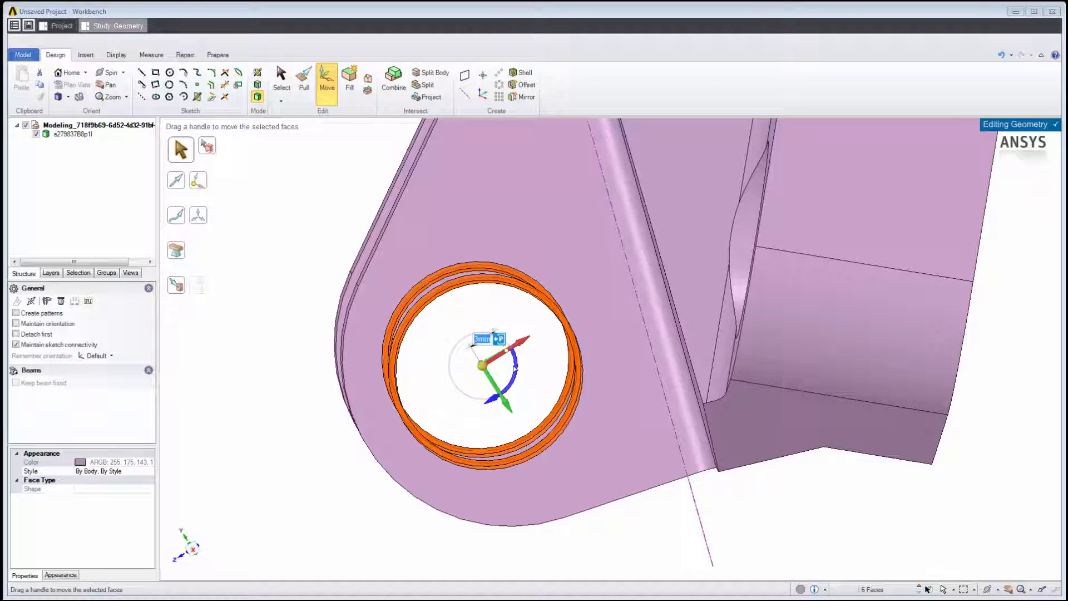
# - Turn the move distance into a driving dimension and rename its group Offset
pyautogui.click(499, 339)
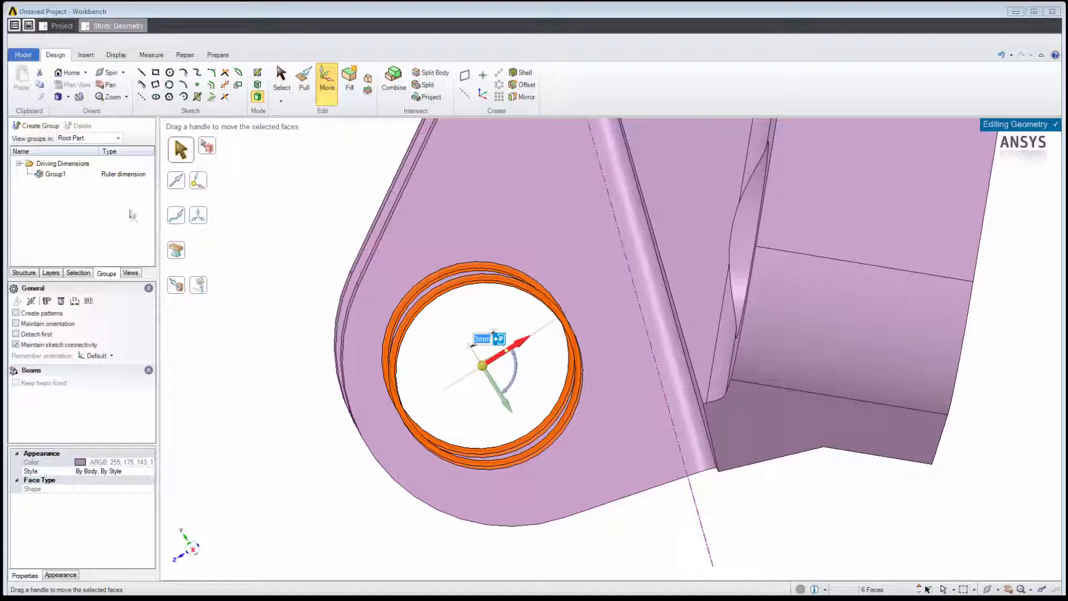
pyautogui.click(76, 182)
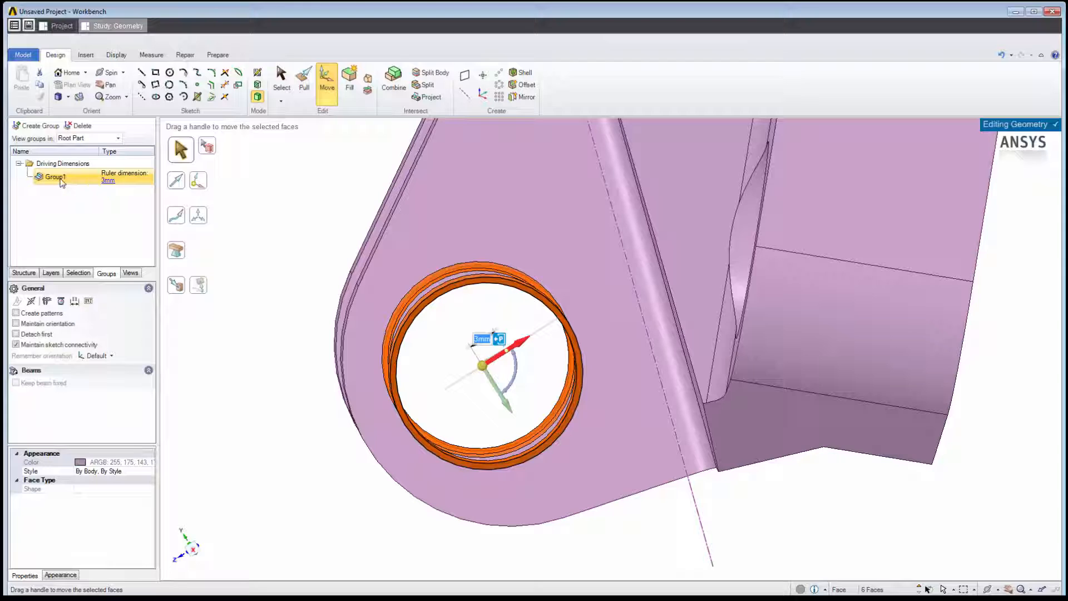
pyautogui.rightClick(62, 183)
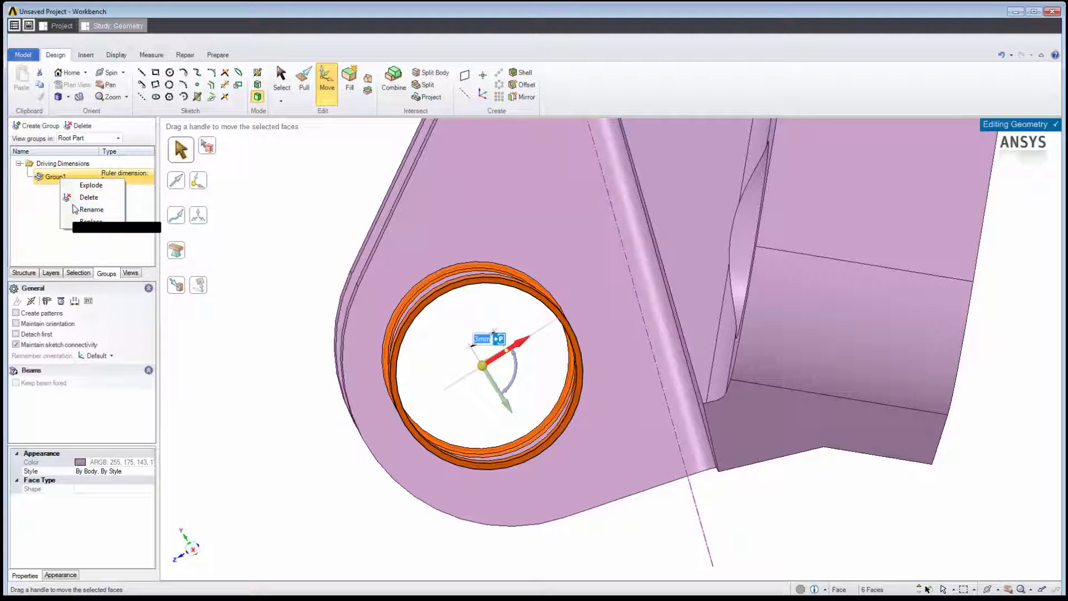
pyautogui.click(75, 209)
pyautogui.write('Offset')
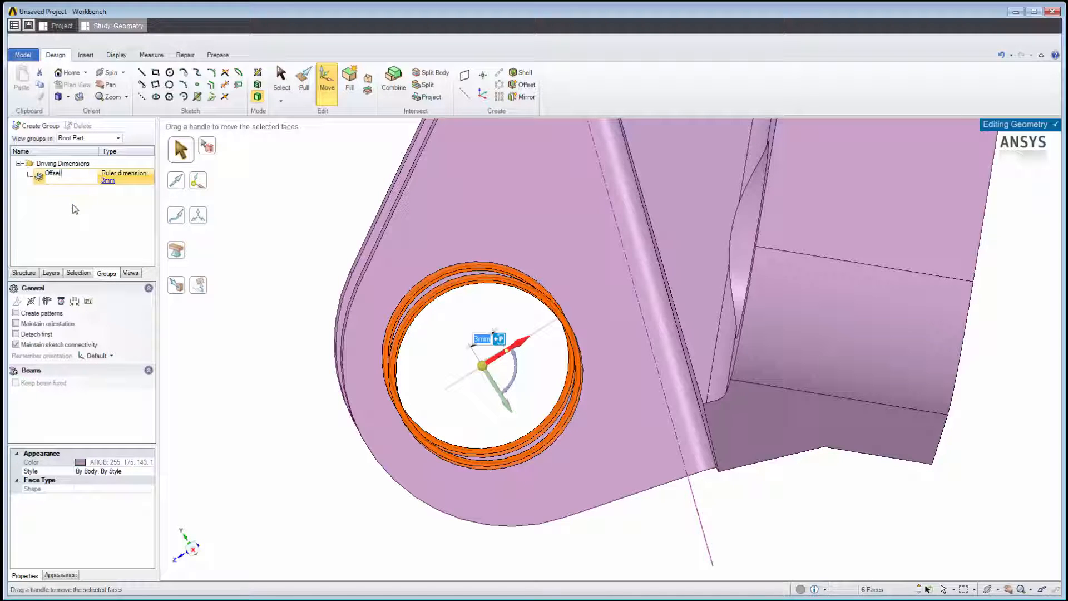
# - Set the Offset driving dimension to 4 mm and finish editing the geometry
pyautogui.click(108, 182)
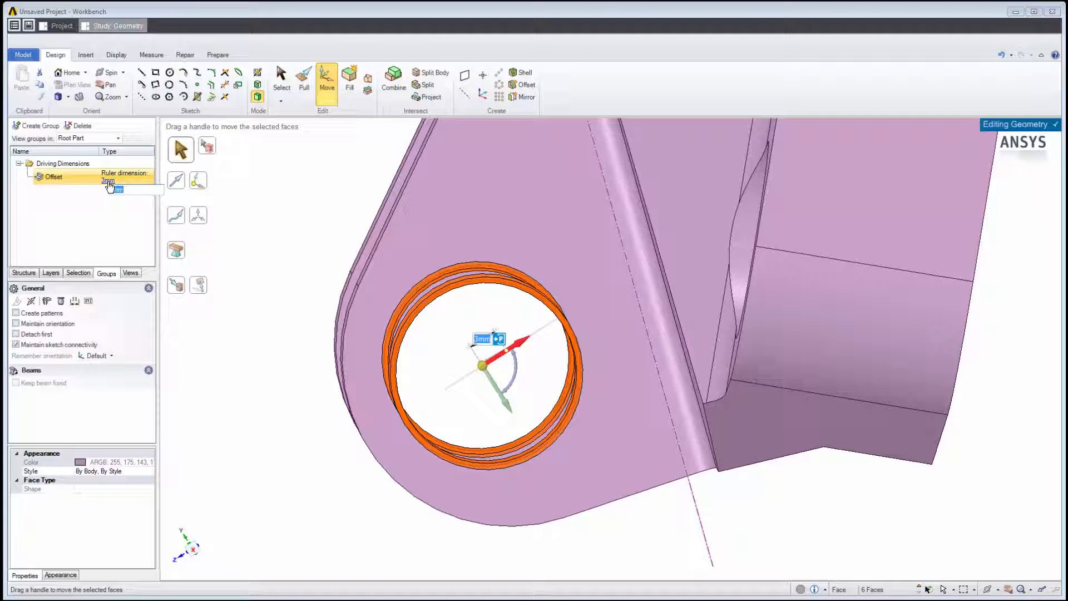
pyautogui.write('4')
pyautogui.press('Return')
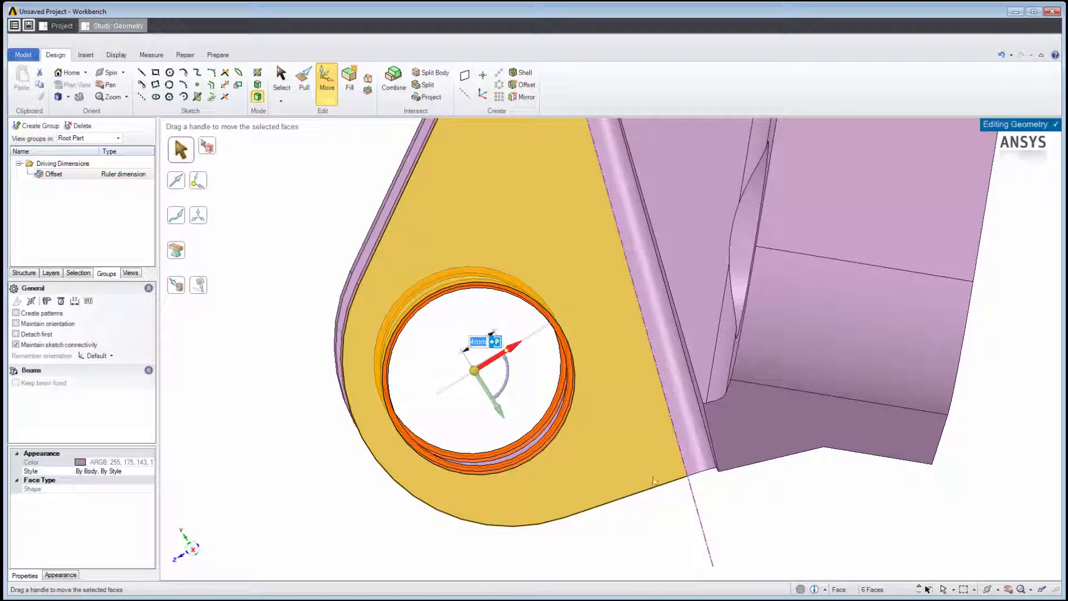
pyautogui.click(1025, 125)
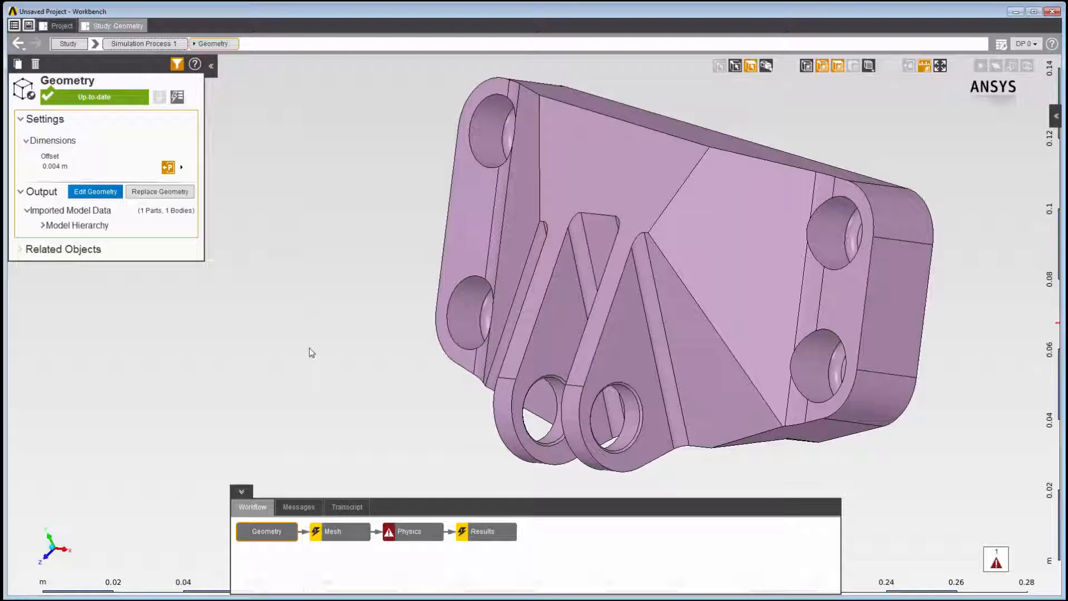
# - Update the Mesh task to regenerate the mesh for the modified bracket geometry
pyautogui.click(351, 533)
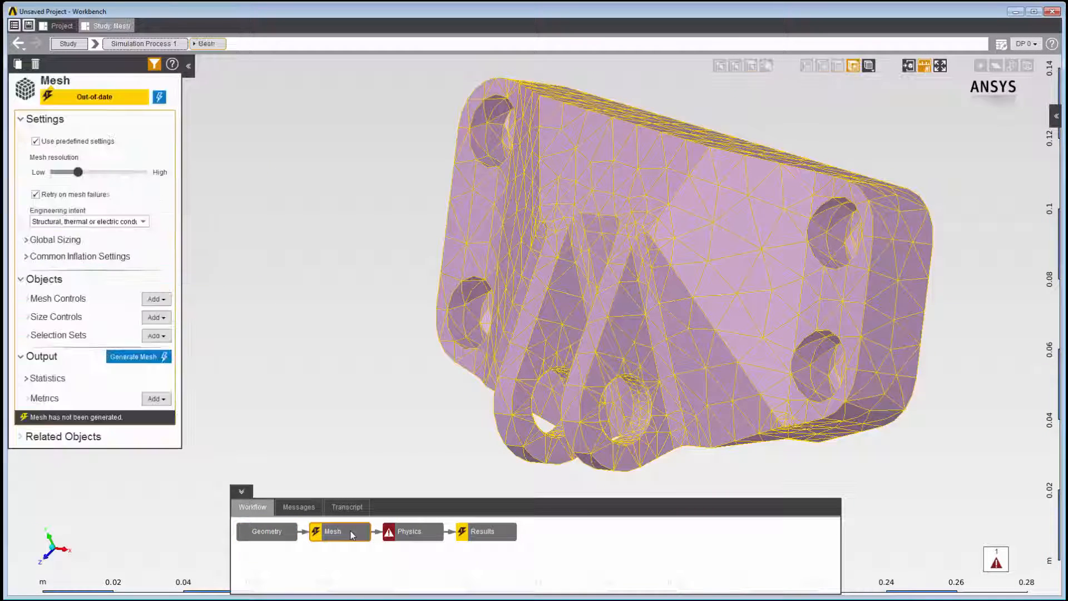
pyautogui.rightClick(351, 534)
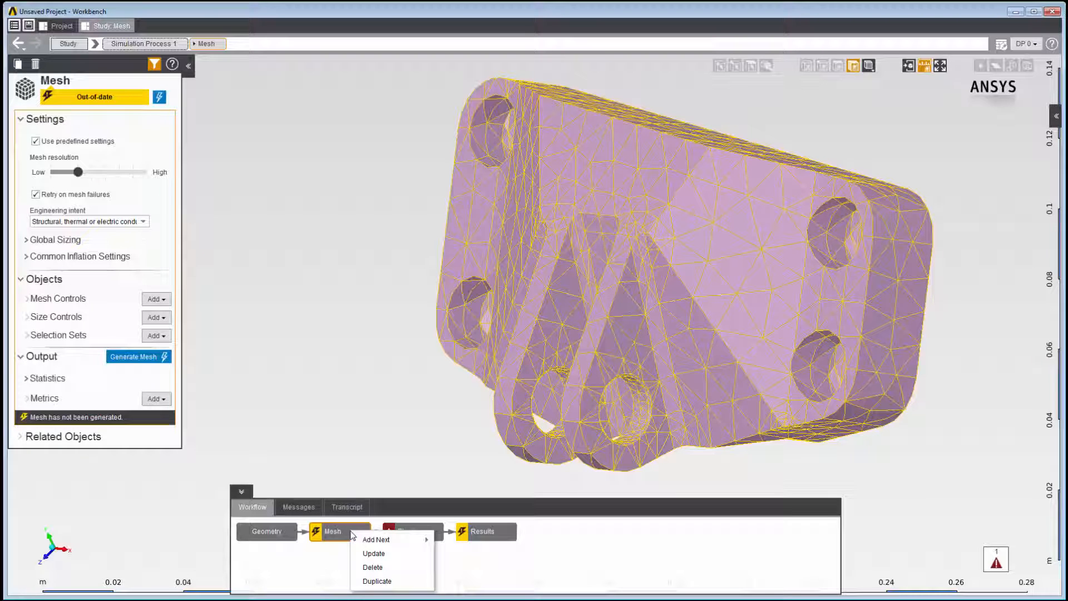
pyautogui.click(375, 554)
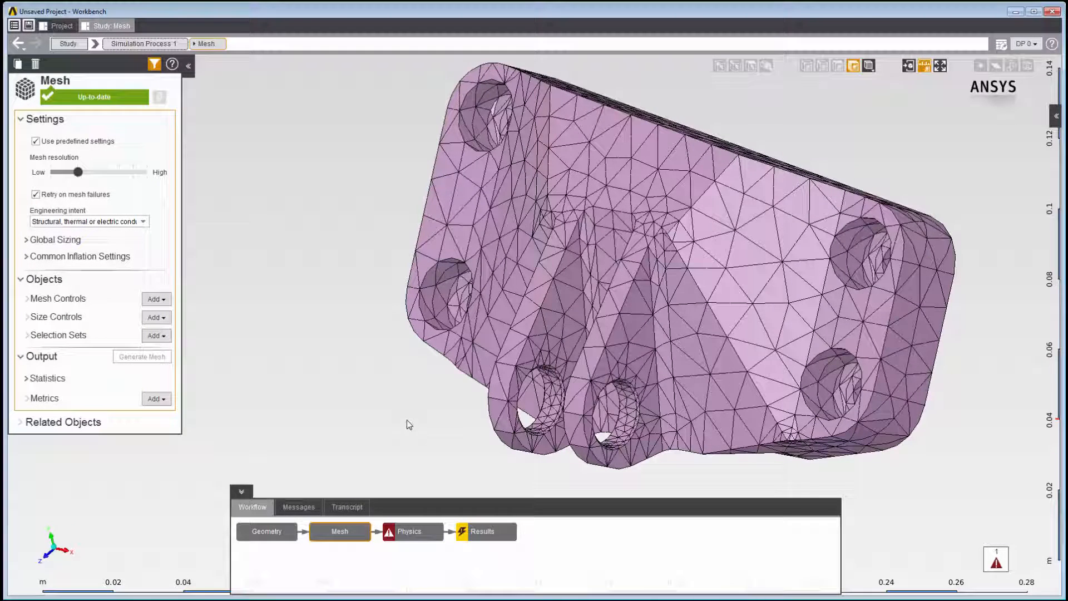
# - Reopen the bracket geometry for editing and move the lug holes to an offset of about 4.2 mm
pyautogui.click(260, 525)
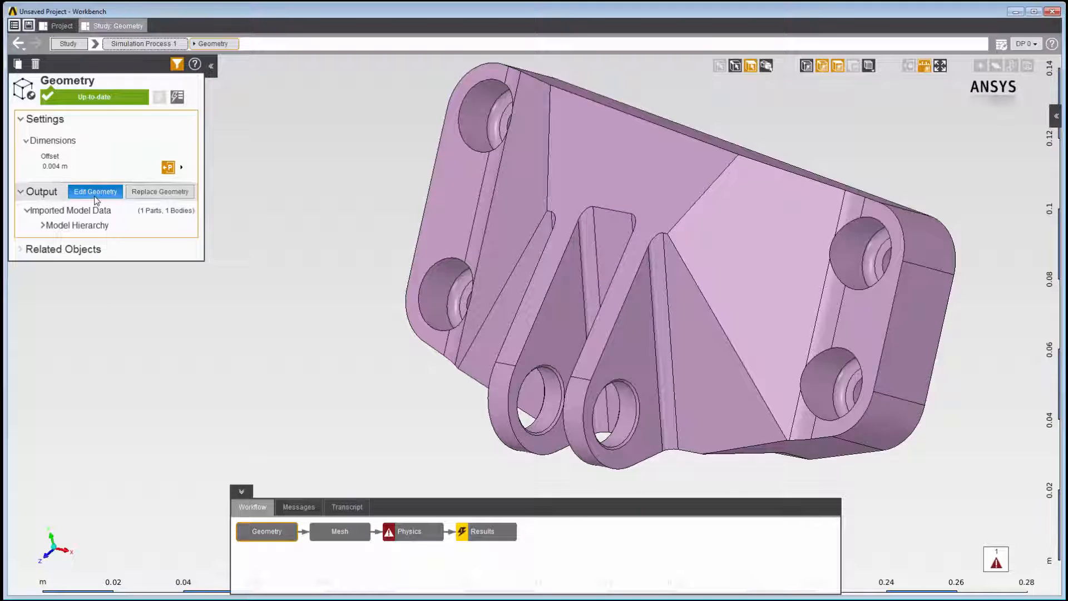
pyautogui.rightClick(205, 289)
pyautogui.click(287, 455)
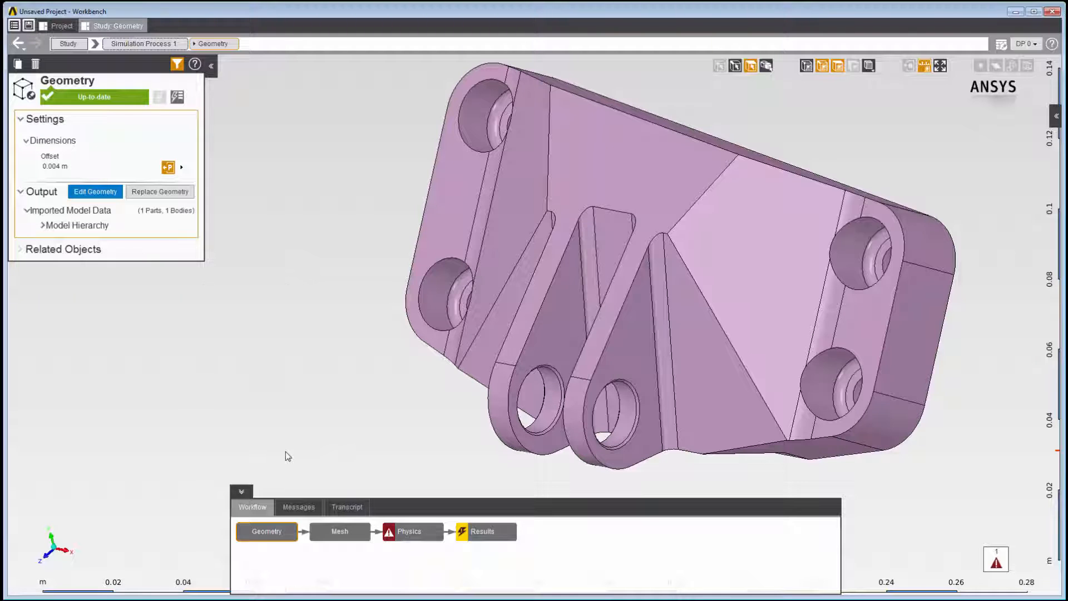
pyautogui.rightClick(287, 536)
pyautogui.click(314, 470)
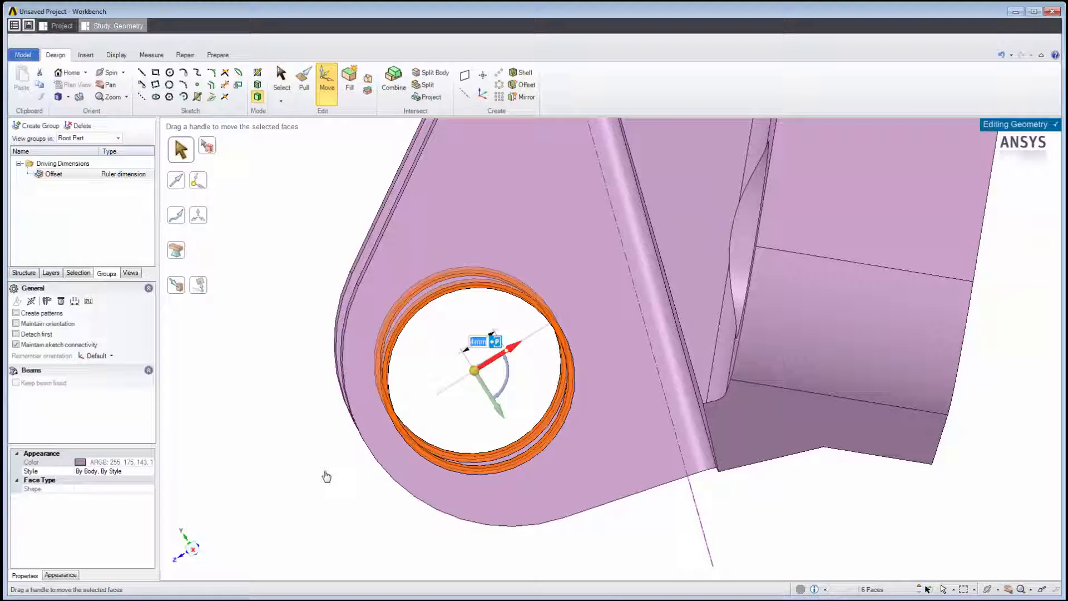
pyautogui.moveTo(267, 483); pyautogui.dragTo(258, 480, button='middle')
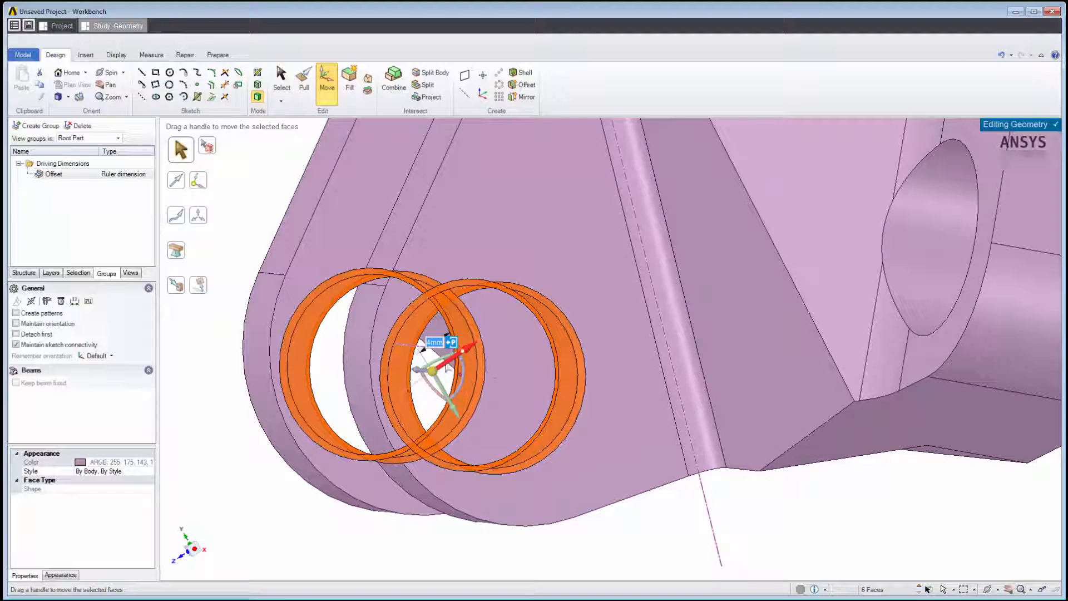
pyautogui.moveTo(450, 366)
pyautogui.mouseDown()
pyautogui.moveTo(465, 358)
pyautogui.moveTo(449, 367)
pyautogui.mouseUp()
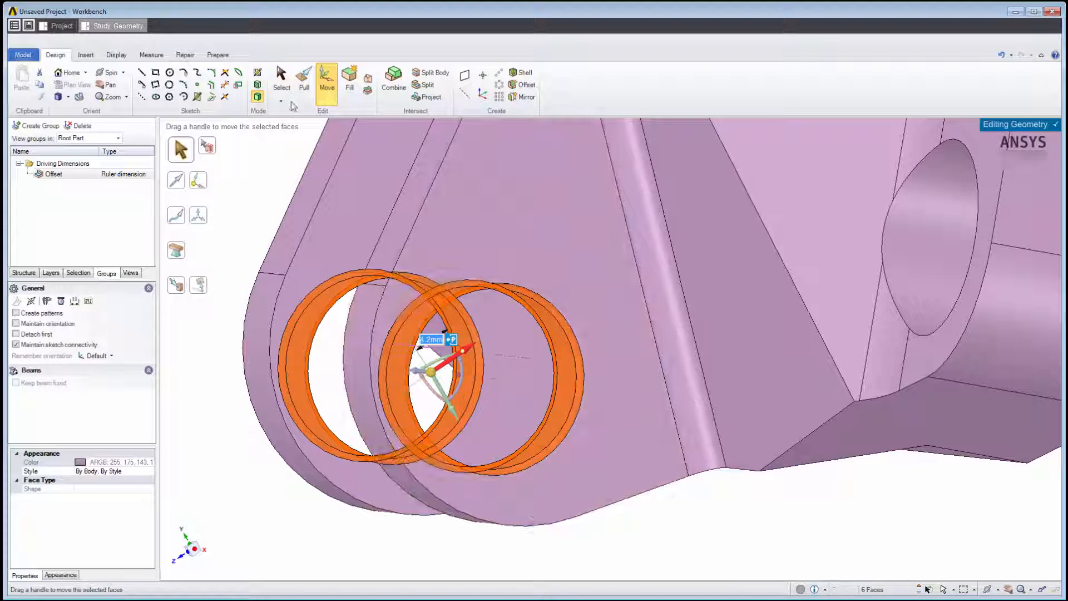
# - Look at the options of the Volume Extract and Enclosure tools for preparing the geometry
pyautogui.click(218, 55)
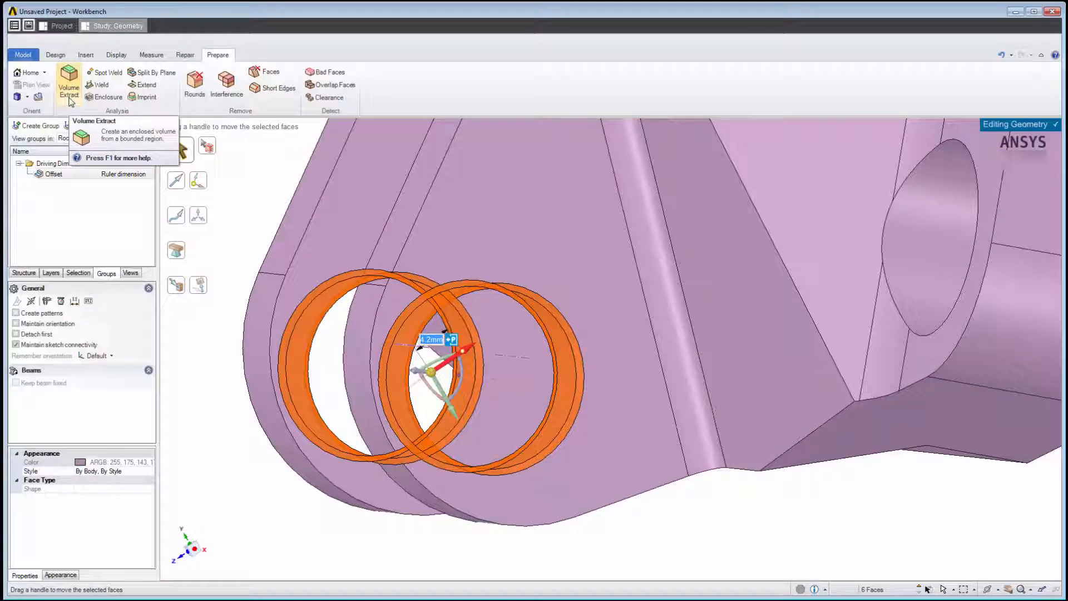
pyautogui.click(70, 100)
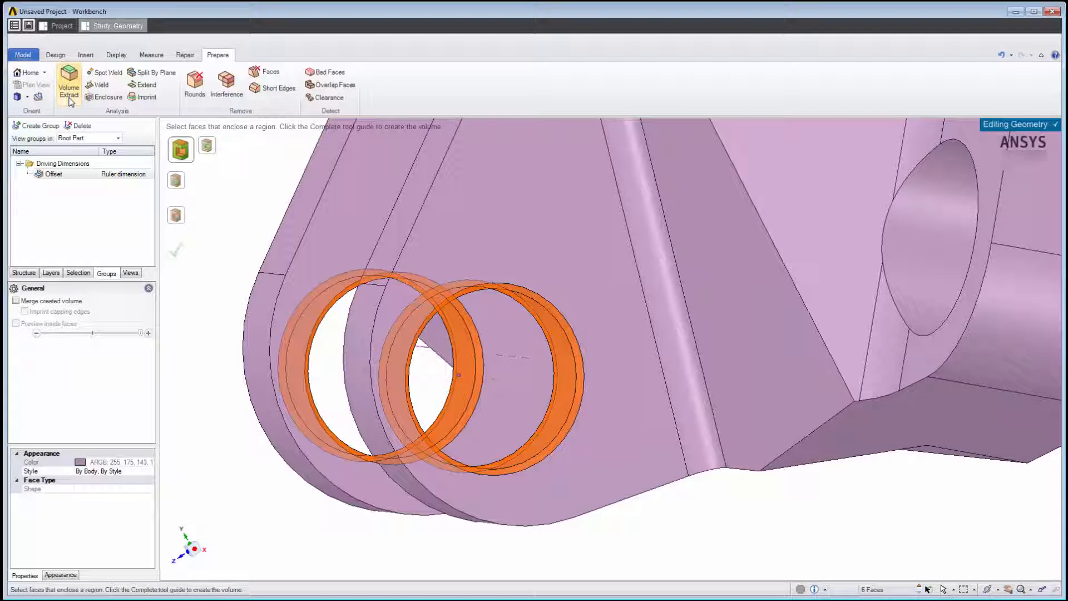
pyautogui.click(107, 98)
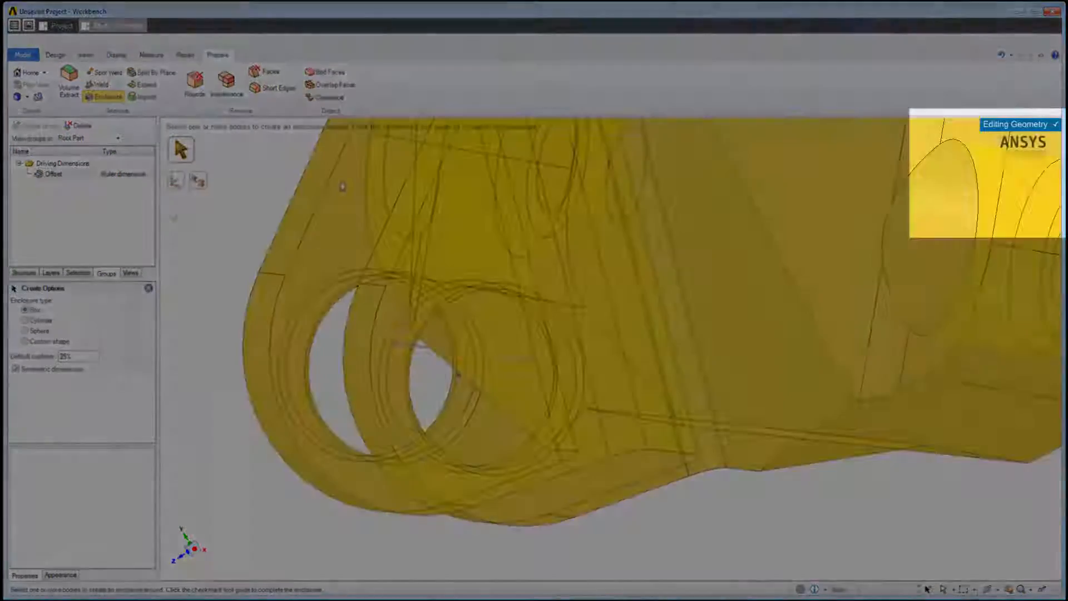
# - Finish editing the geometry and open the help on model editing for the Geometry task
pyautogui.click(1055, 125)
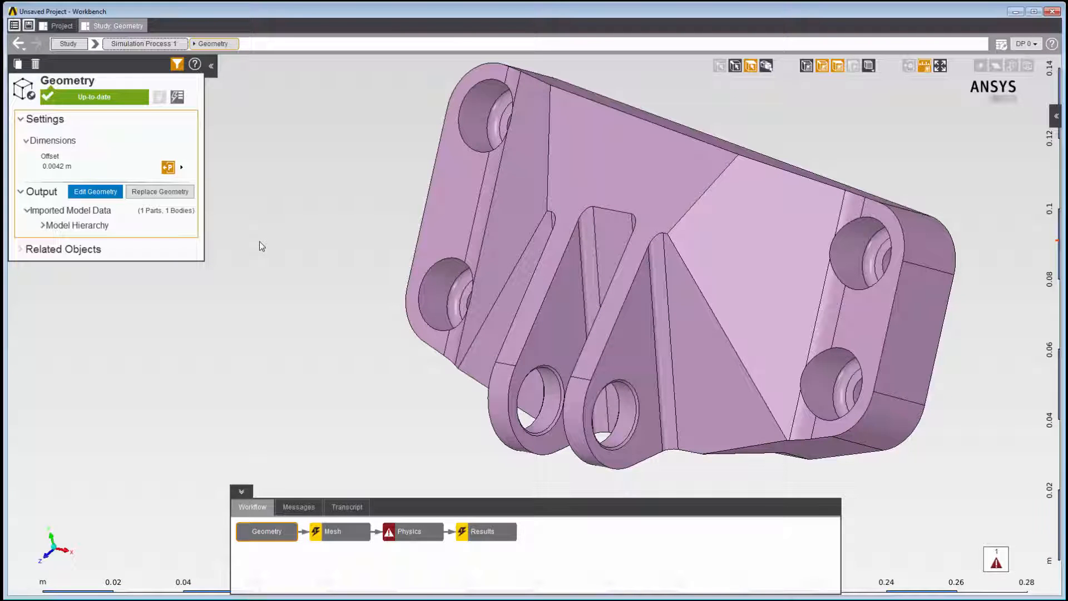
pyautogui.click(195, 64)
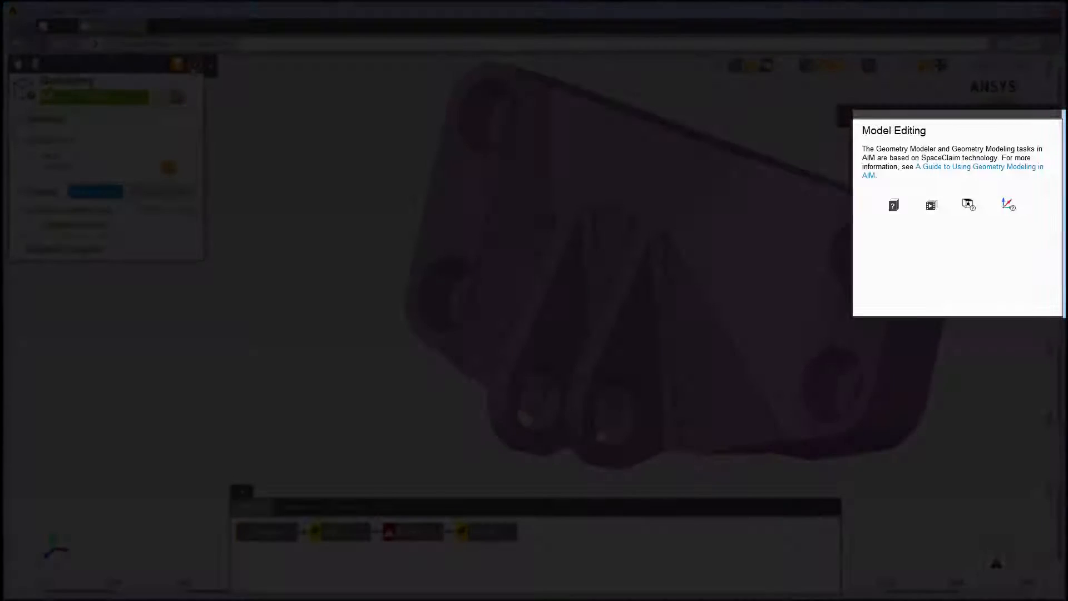